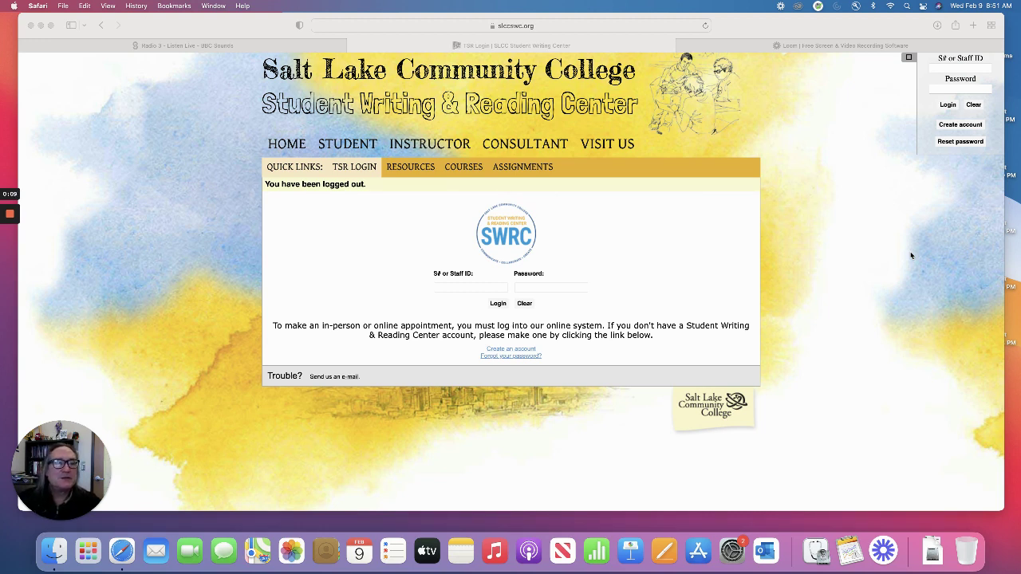
Log in with the autofilled staff ID and password
click(943, 67)
click(947, 83)
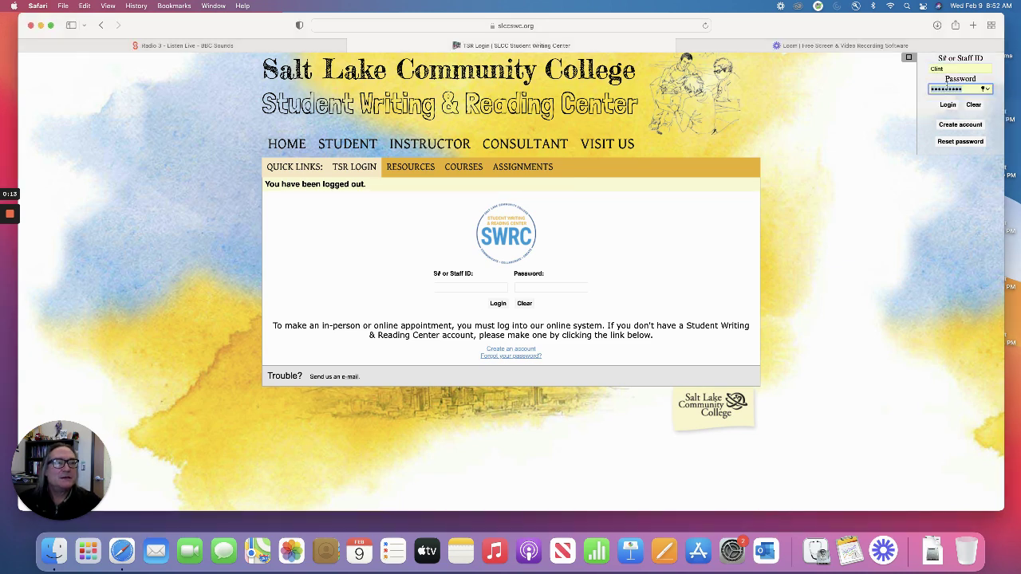
click(949, 105)
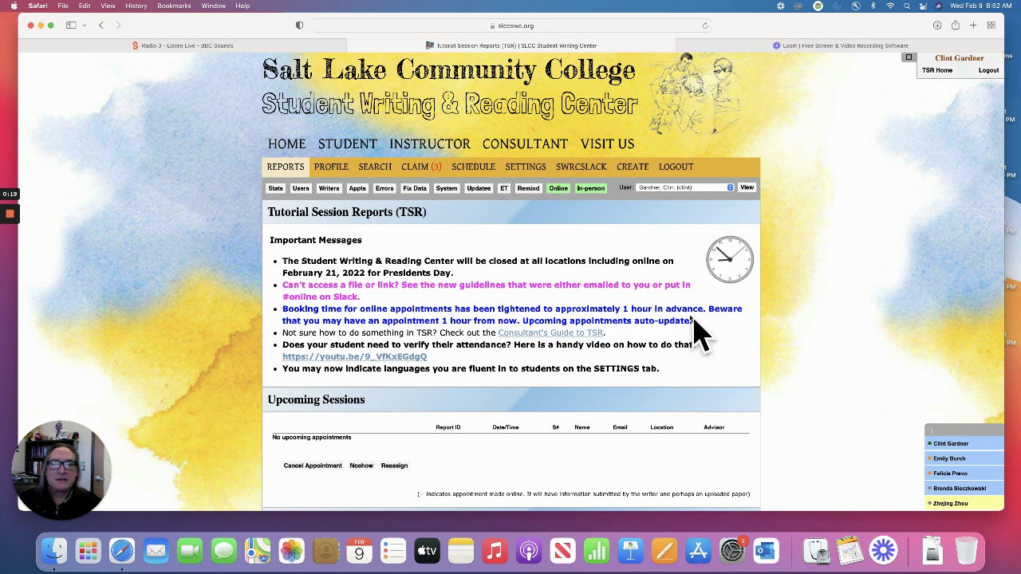
Open Account Settings and review the selected languages in the Fluent In list
click(527, 168)
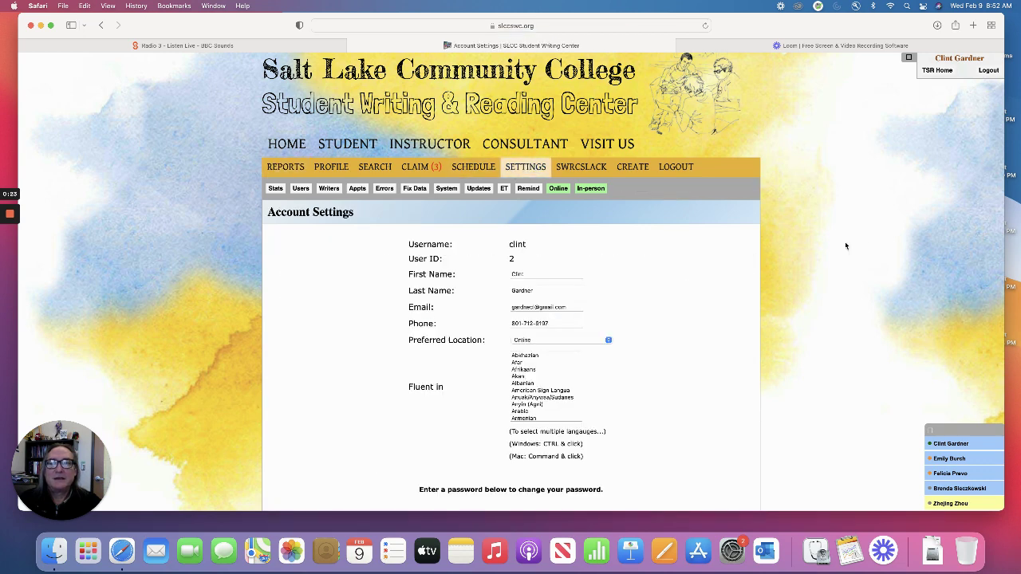
scroll(483, 158, down, 3)
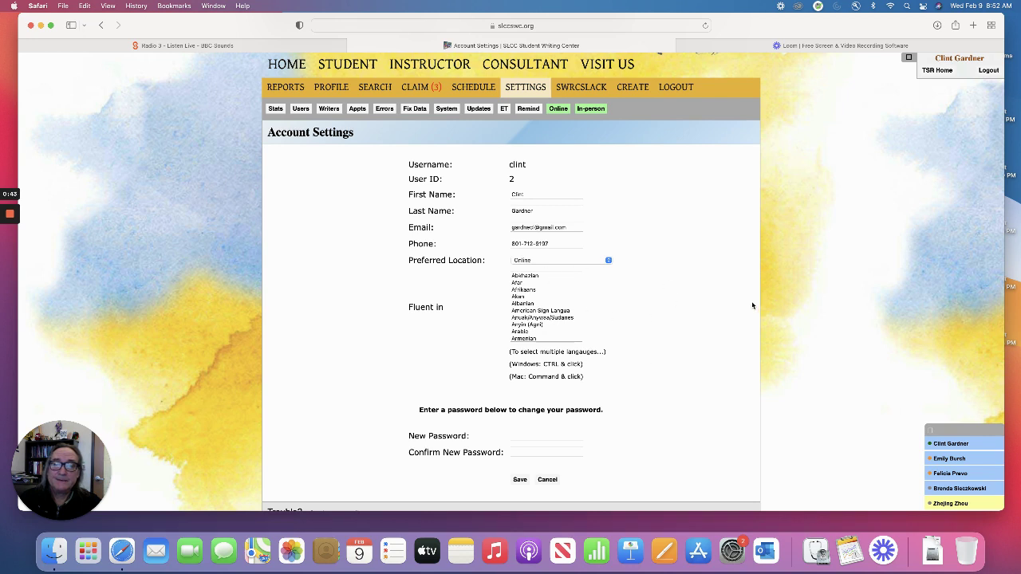
scroll(568, 311, down, 2)
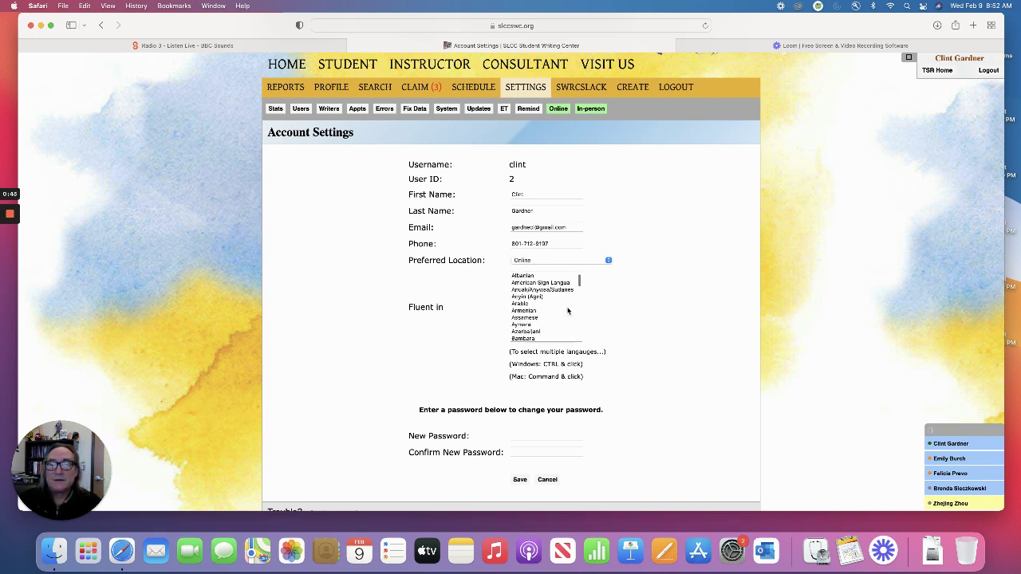
scroll(568, 311, down, 2)
scroll(567, 310, down, 2)
scroll(566, 310, down, 2)
scroll(567, 310, down, 2)
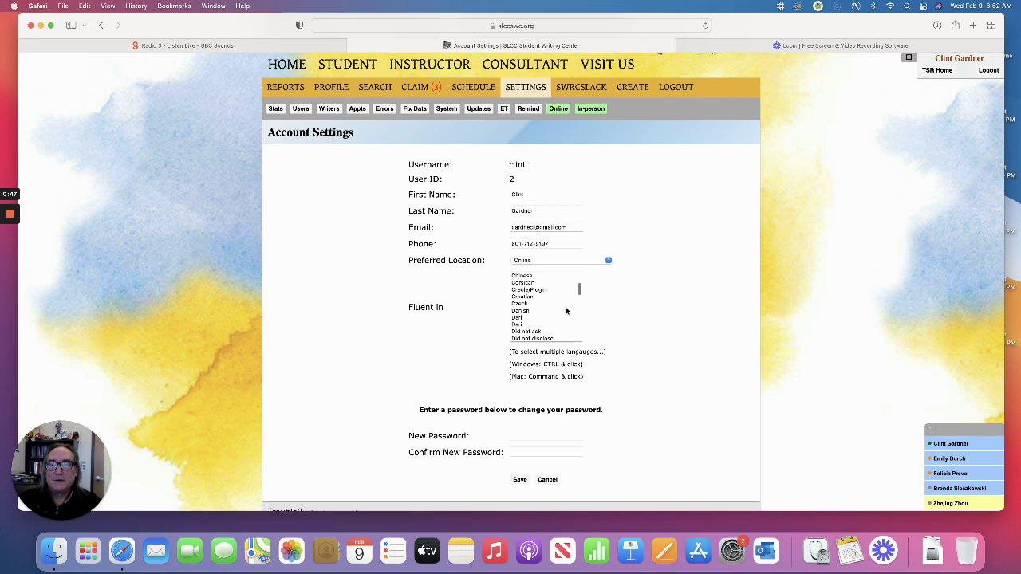
scroll(566, 311, down, 2)
scroll(567, 310, down, 2)
scroll(567, 310, down, 1)
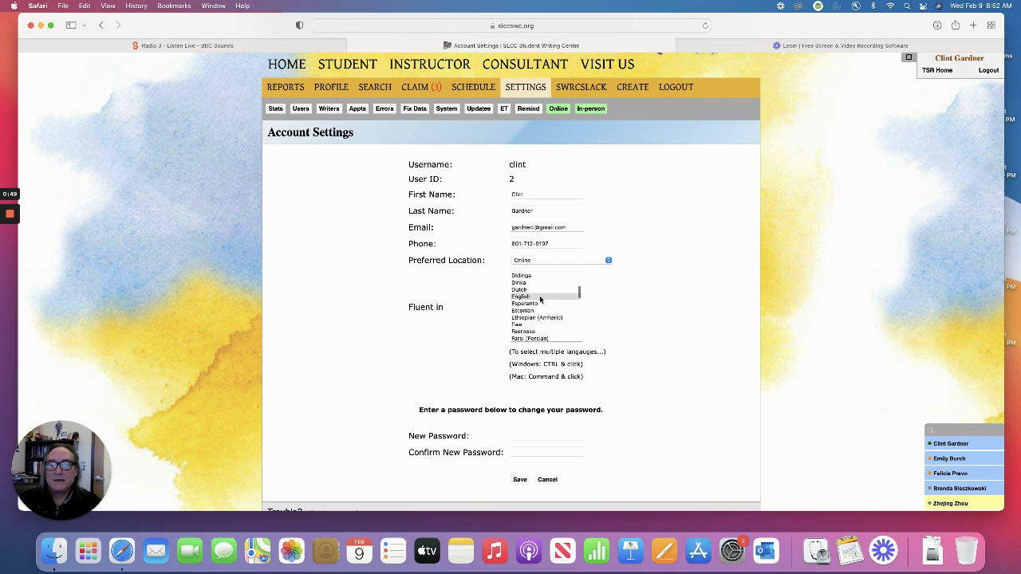
scroll(543, 302, down, 3)
scroll(550, 305, down, 3)
scroll(550, 305, down, 3)
scroll(550, 306, down, 3)
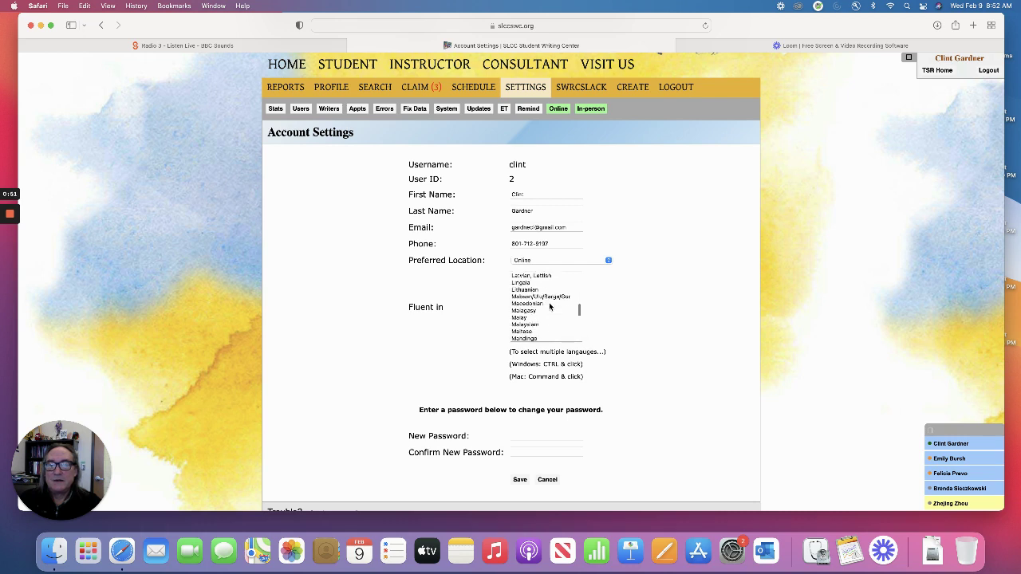
scroll(550, 306, down, 3)
scroll(549, 306, down, 3)
scroll(550, 306, down, 3)
scroll(550, 305, down, 3)
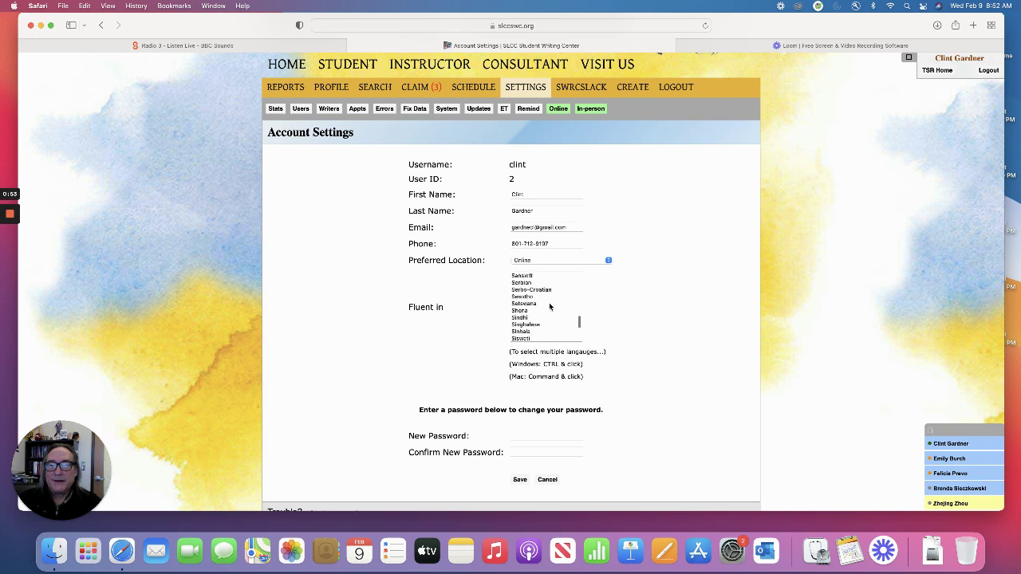
scroll(549, 306, down, 3)
scroll(549, 306, down, 3)
scroll(550, 306, down, 3)
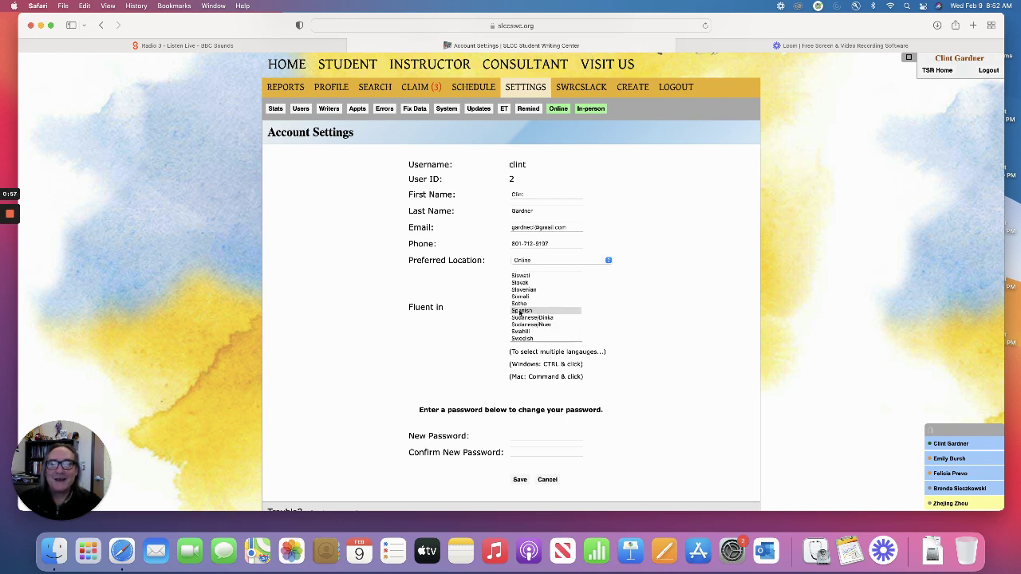
scroll(612, 311, up, 2)
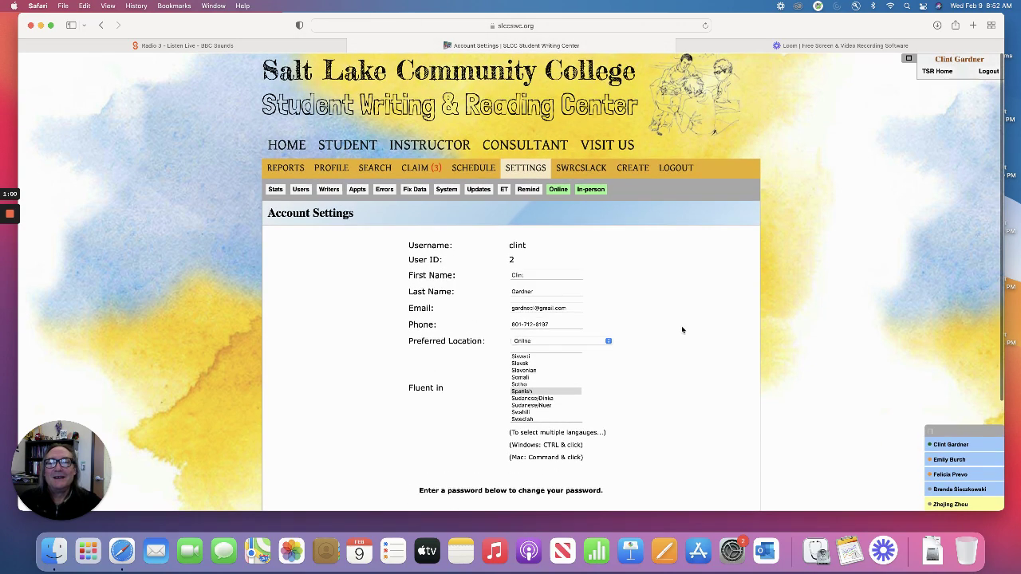
scroll(682, 326, up, 2)
scroll(538, 394, up, 5)
scroll(541, 393, up, 5)
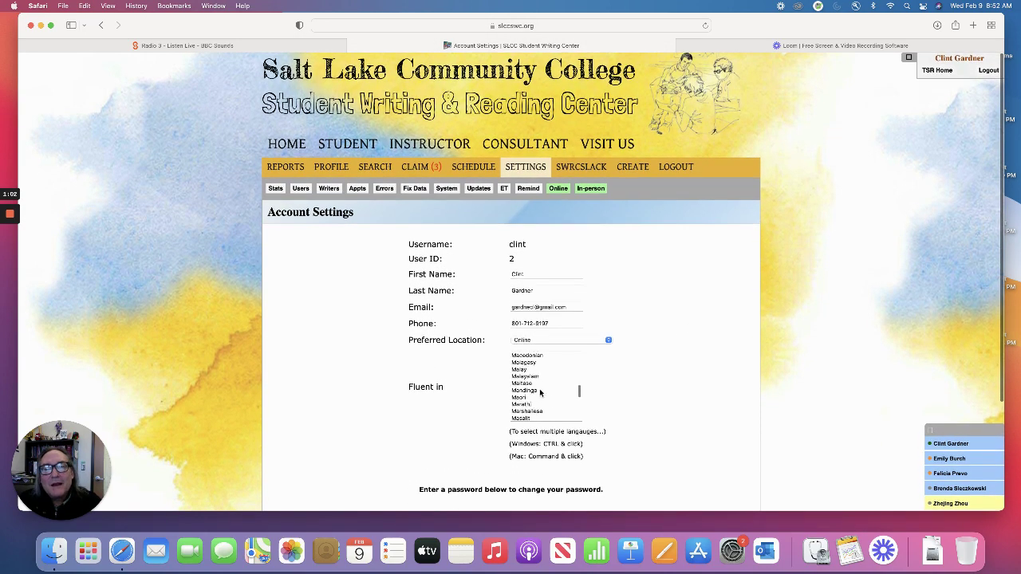
scroll(539, 393, up, 5)
scroll(539, 390, up, 2)
scroll(541, 390, up, 4)
scroll(540, 391, up, 4)
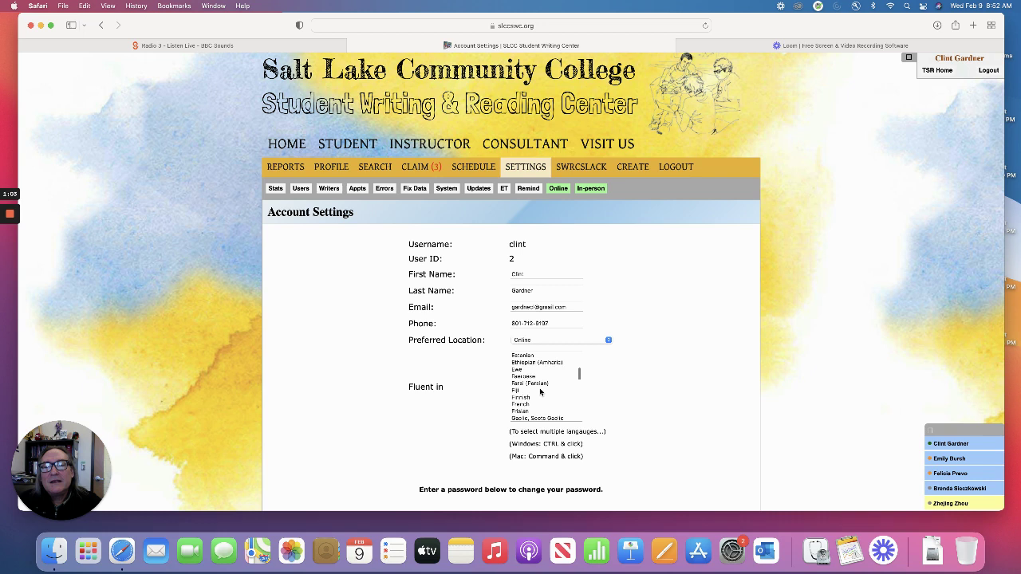
scroll(541, 392, up, 4)
scroll(541, 391, up, 2)
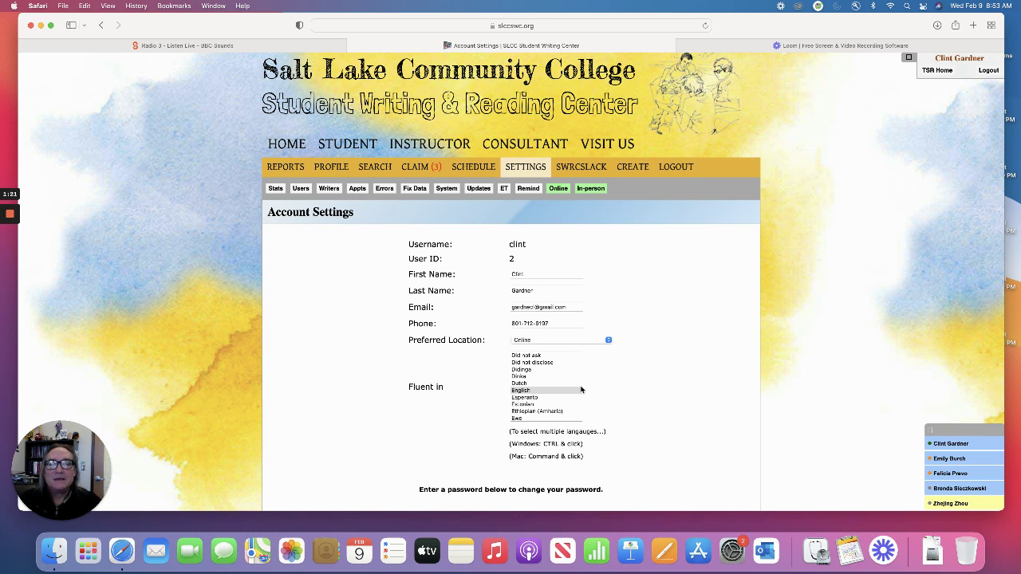
scroll(582, 390, down, 2)
scroll(579, 390, down, 2)
scroll(579, 389, down, 2)
scroll(578, 389, down, 1)
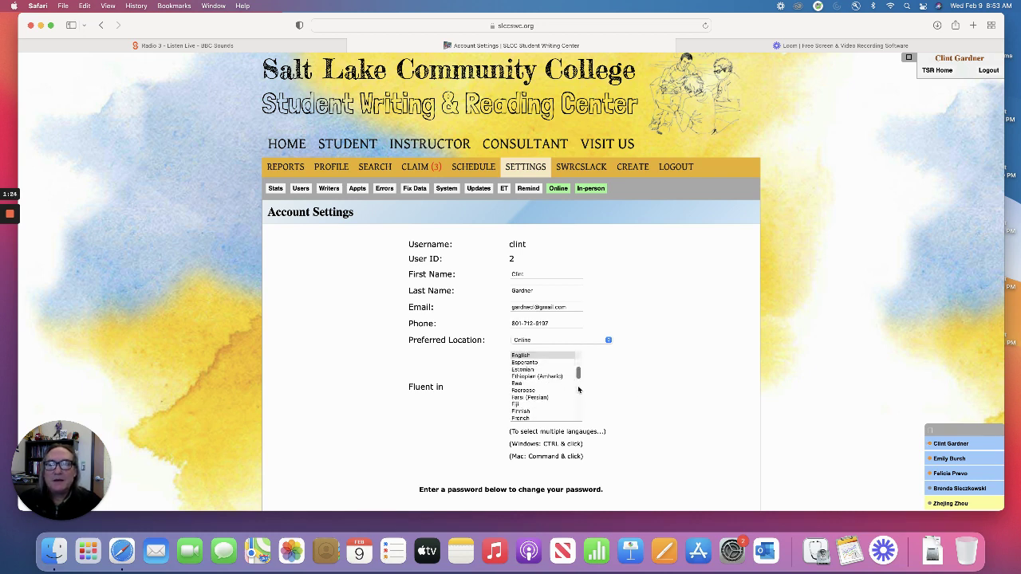
scroll(578, 389, down, 1)
scroll(563, 389, down, 1)
scroll(562, 390, down, 1)
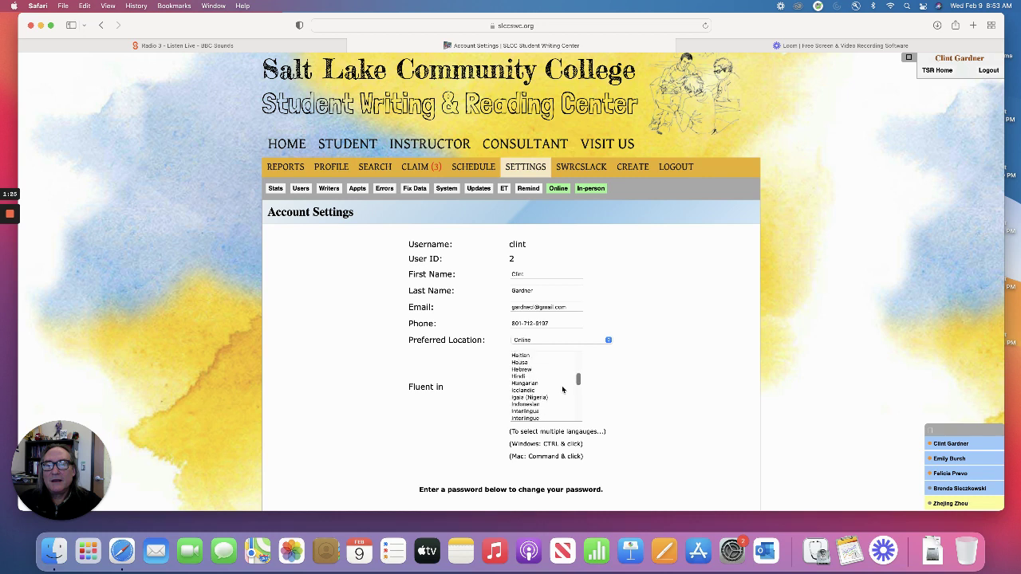
scroll(562, 390, down, 1)
scroll(563, 390, down, 1)
scroll(562, 389, down, 2)
scroll(563, 389, down, 2)
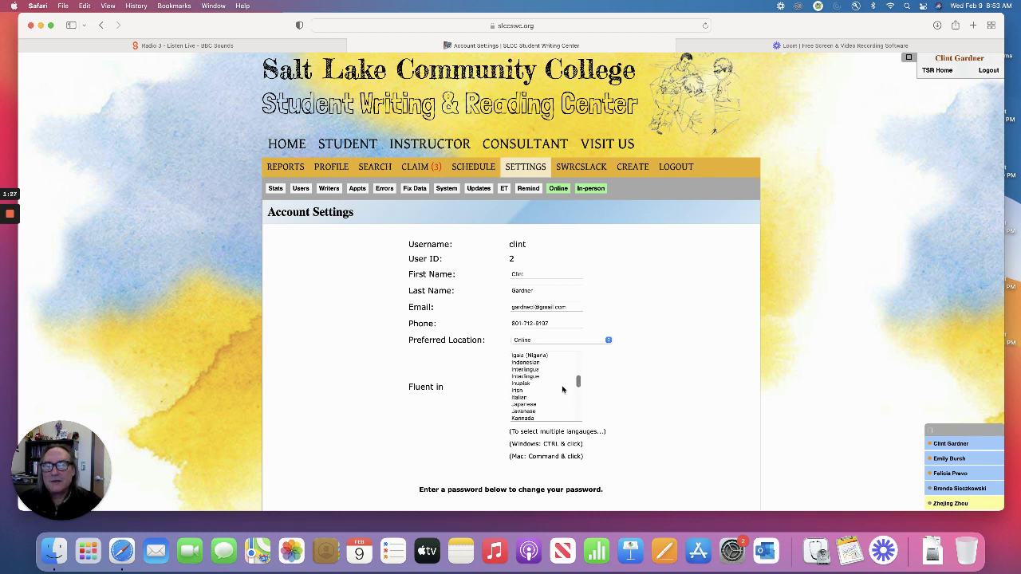
scroll(562, 390, down, 2)
scroll(563, 389, down, 2)
scroll(563, 389, down, 1)
scroll(562, 389, down, 1)
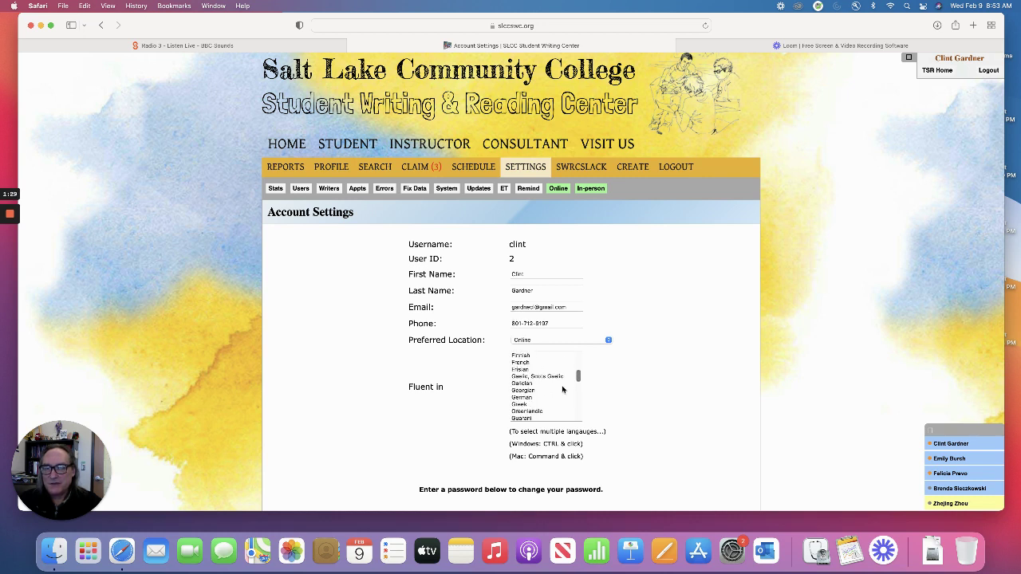
scroll(562, 389, down, 1)
scroll(562, 389, down, 1)
scroll(562, 389, up, 2)
scroll(562, 389, up, 2)
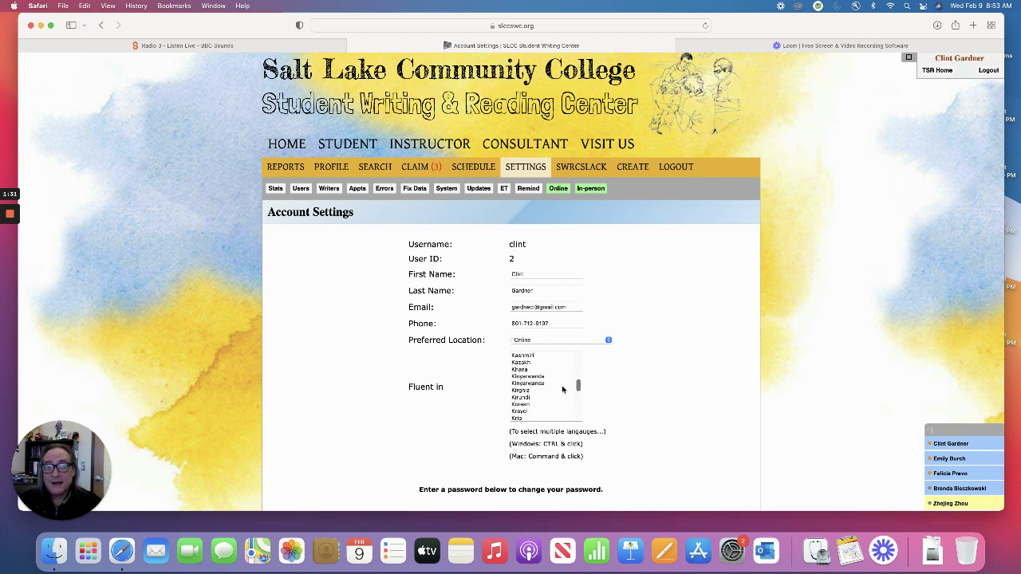
scroll(562, 389, up, 2)
scroll(562, 389, up, 2)
scroll(563, 389, up, 2)
scroll(562, 389, up, 2)
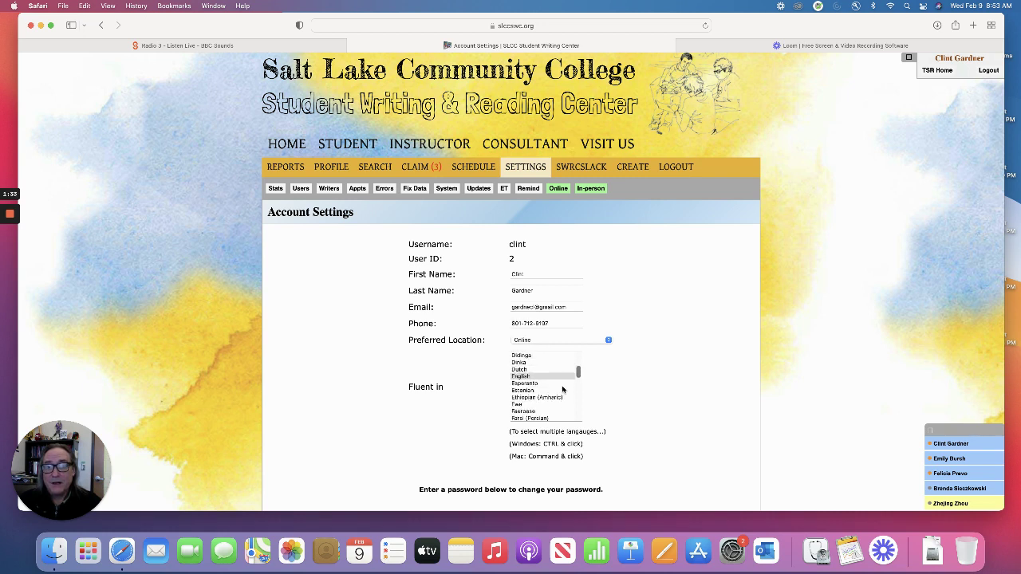
scroll(563, 389, up, 2)
scroll(562, 389, up, 2)
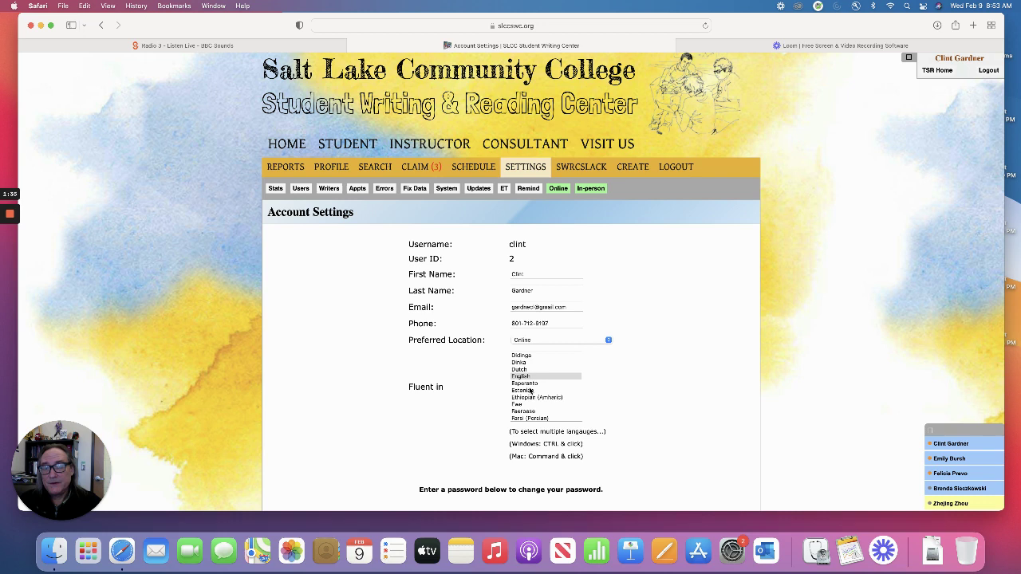
Select English in the Fluent In list and scroll to locate Esperanto
click(536, 383)
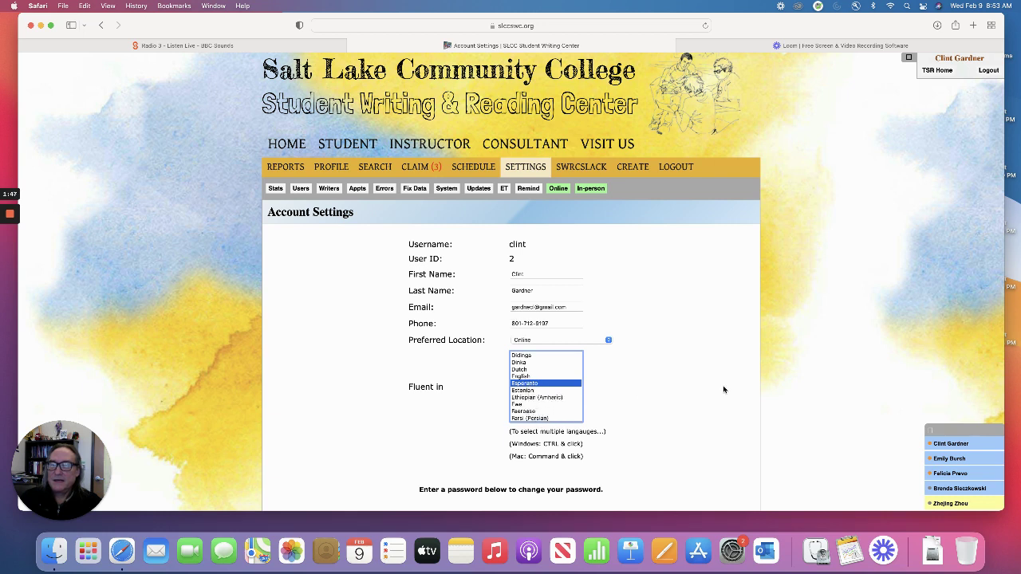
click(527, 378)
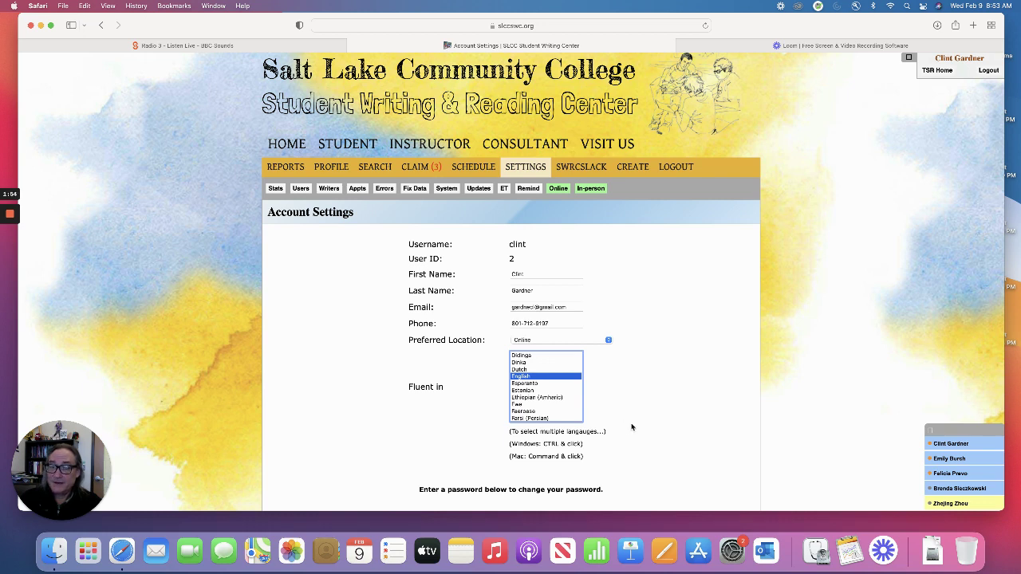
scroll(550, 396, down, 5)
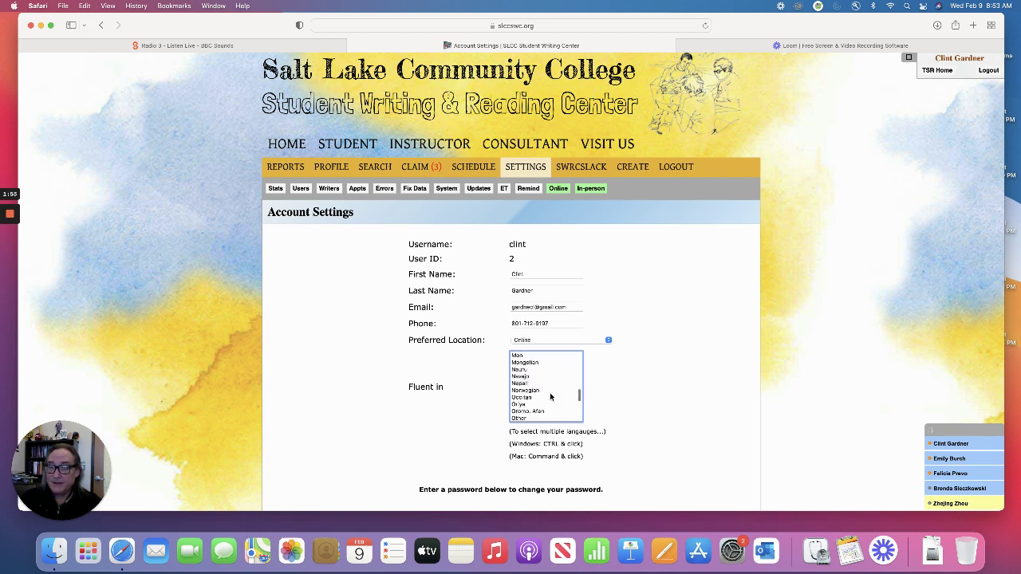
scroll(550, 397, down, 5)
scroll(550, 396, down, 5)
scroll(549, 396, up, 3)
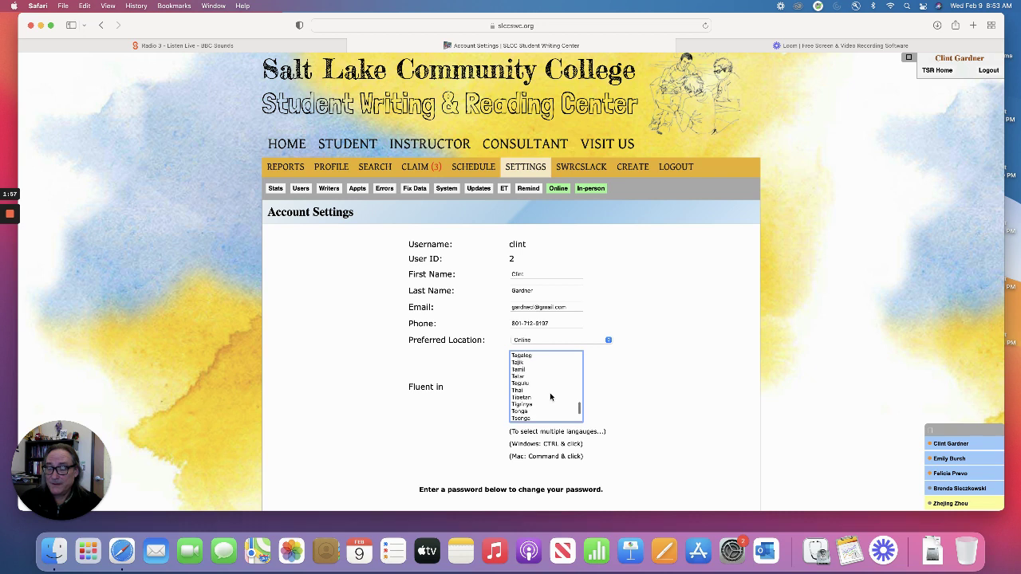
scroll(549, 397, up, 3)
scroll(550, 396, up, 3)
scroll(549, 396, up, 3)
scroll(549, 397, up, 3)
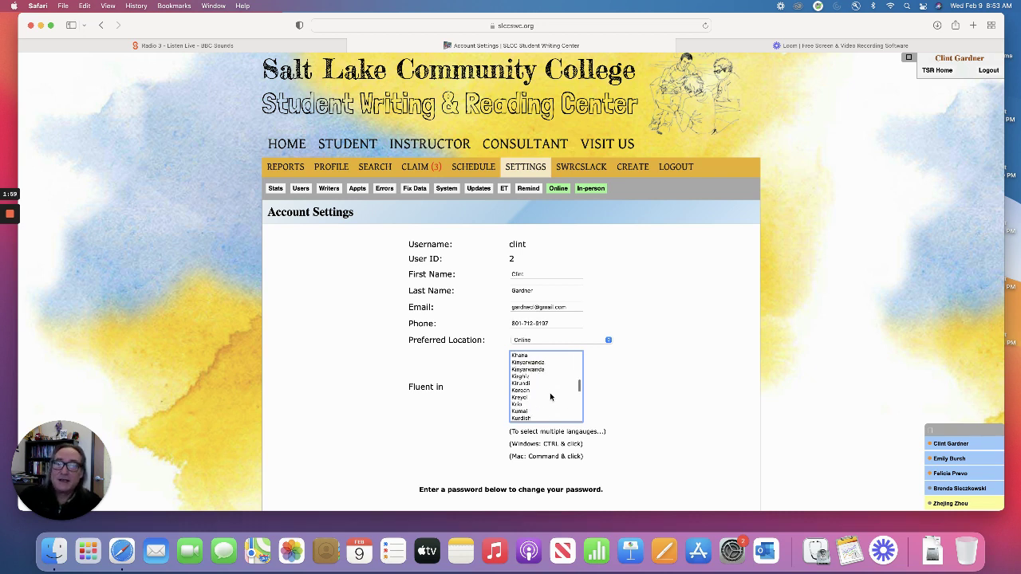
scroll(549, 396, up, 3)
scroll(550, 397, up, 3)
scroll(552, 396, up, 3)
scroll(552, 397, down, 2)
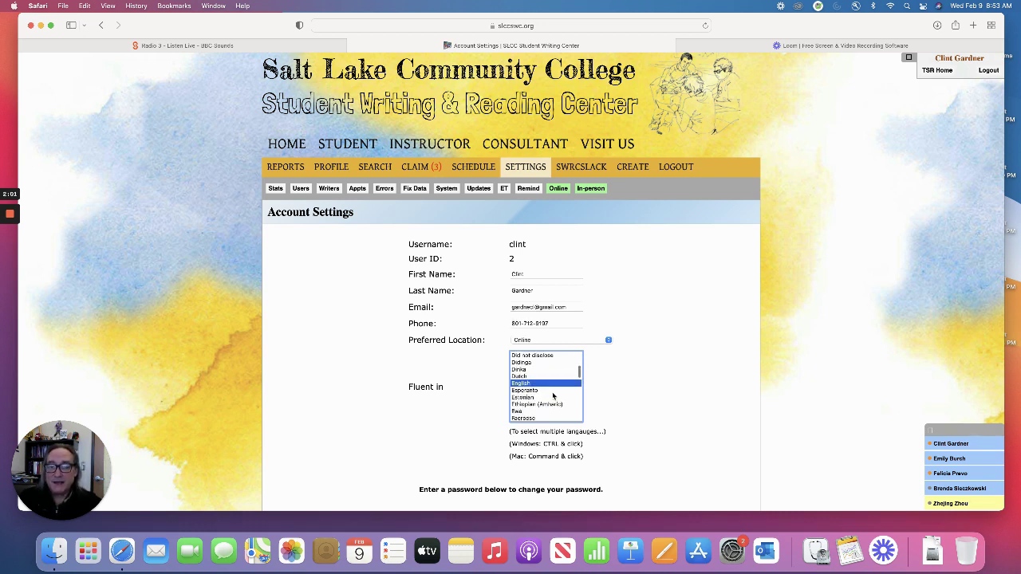
scroll(554, 392, down, 2)
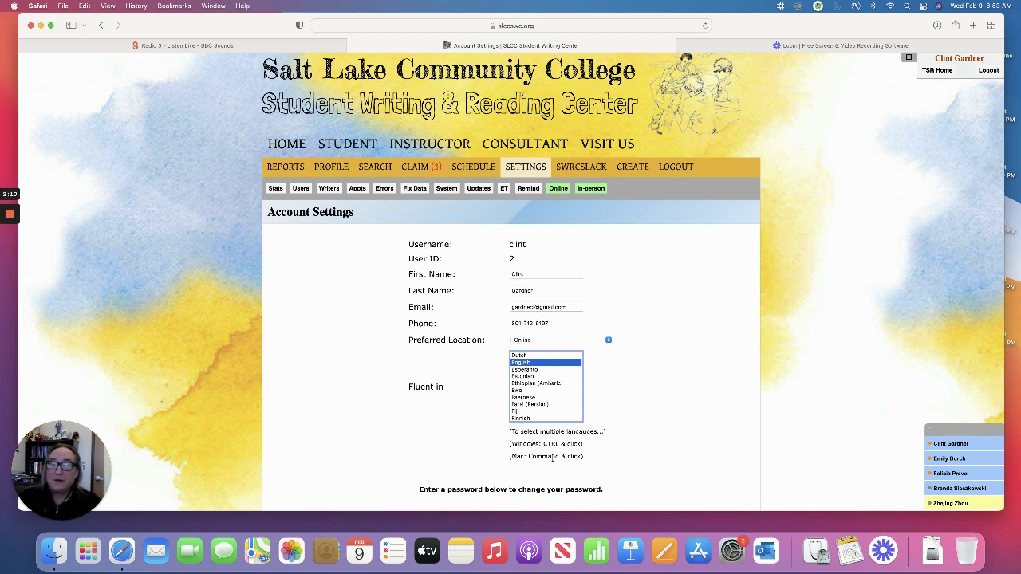
Remove Esperanto from the fluent languages, keeping English, and scroll further down the list
super+click(532, 371)
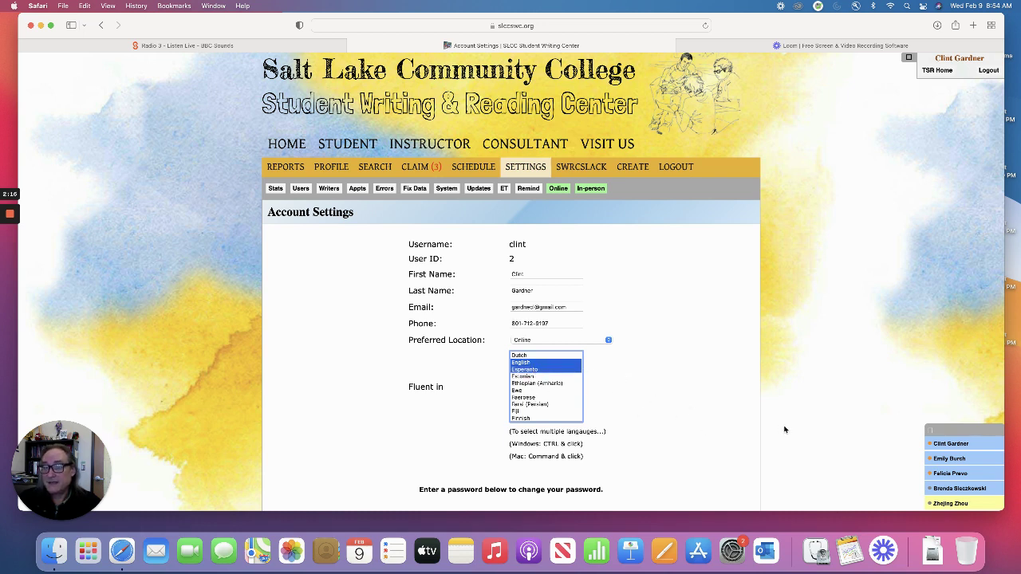
click(523, 364)
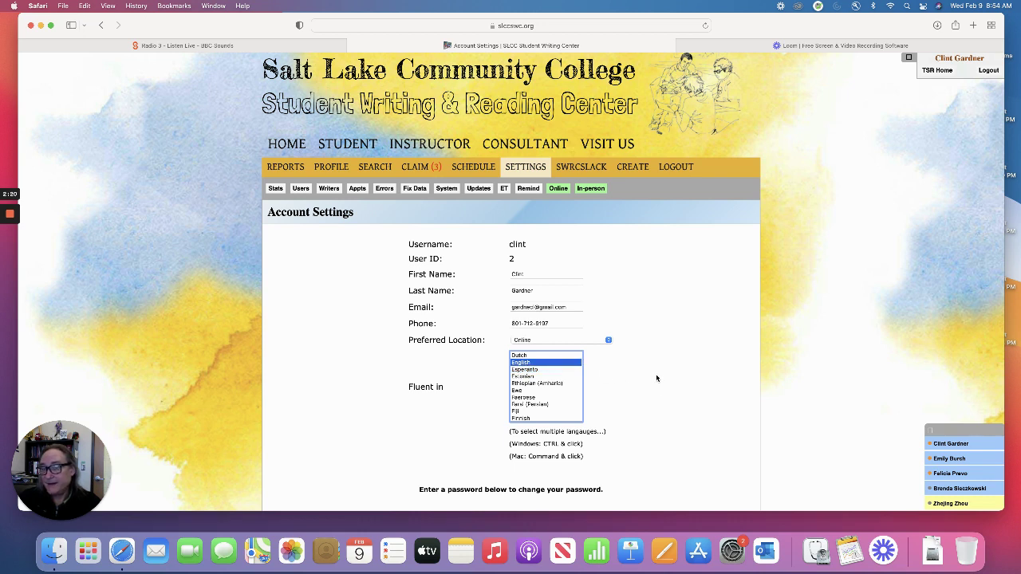
scroll(559, 392, down, 3)
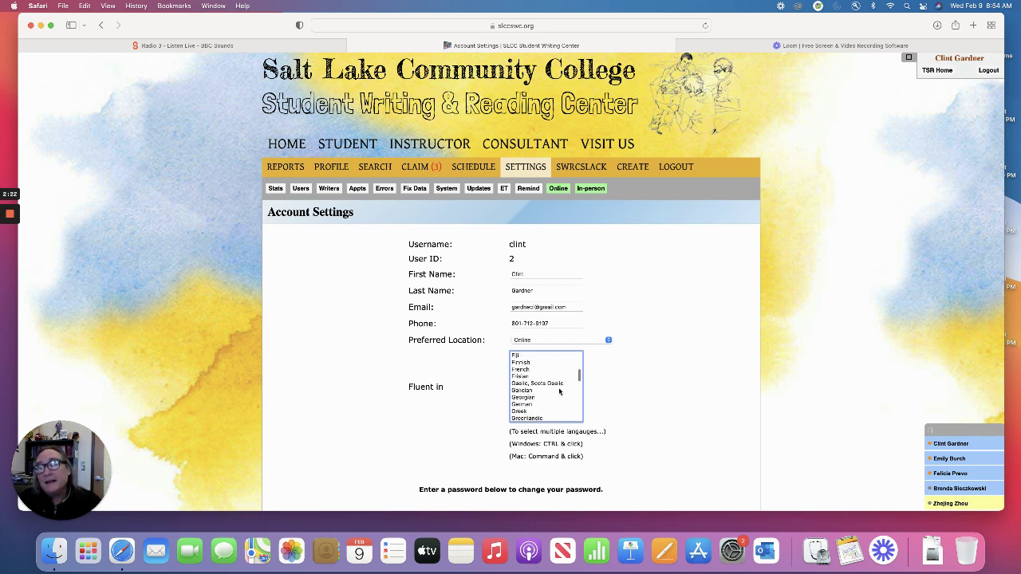
scroll(559, 392, down, 2)
scroll(559, 392, down, 2)
scroll(559, 392, down, 2)
scroll(559, 392, down, 2)
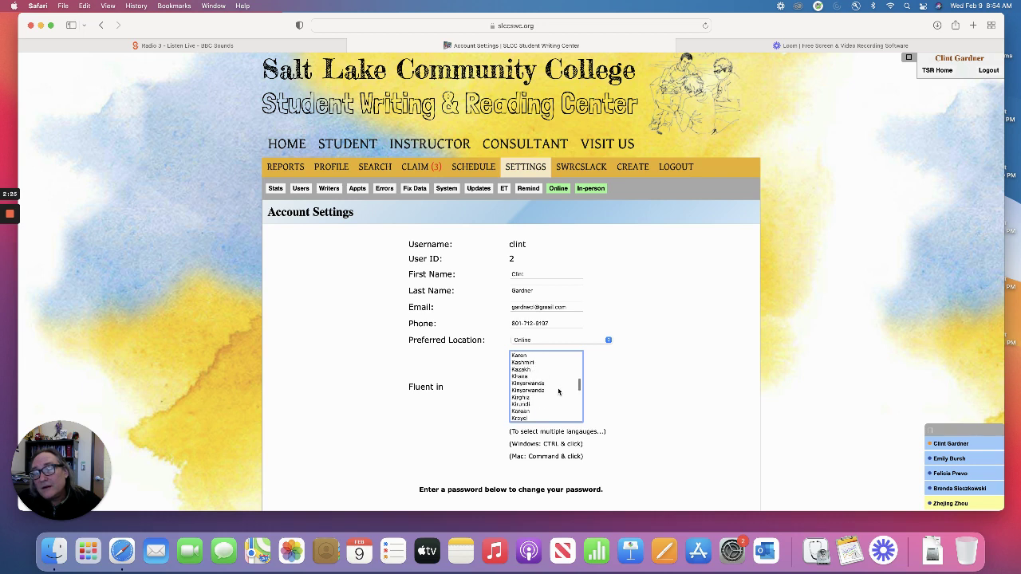
scroll(559, 392, down, 2)
scroll(559, 392, down, 2)
scroll(559, 392, down, 2)
scroll(559, 391, down, 2)
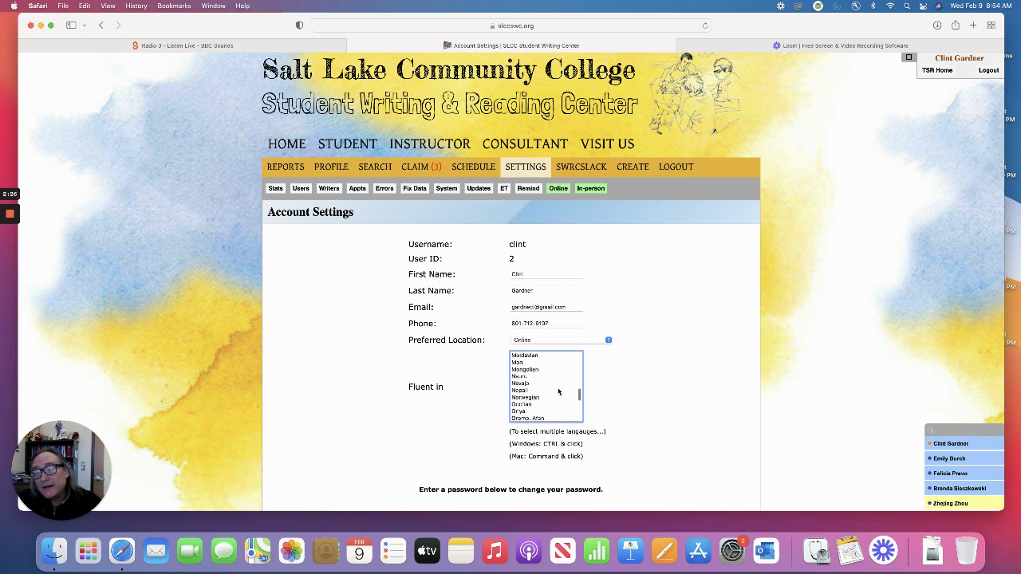
scroll(559, 392, down, 2)
scroll(559, 392, down, 2)
scroll(560, 392, down, 2)
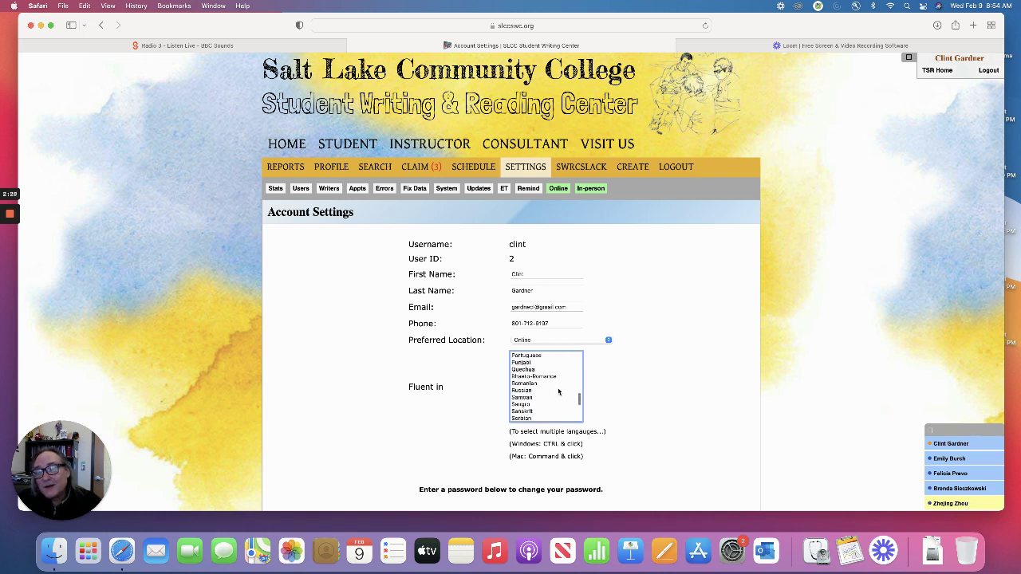
scroll(559, 391, down, 2)
scroll(559, 392, down, 2)
scroll(559, 391, down, 2)
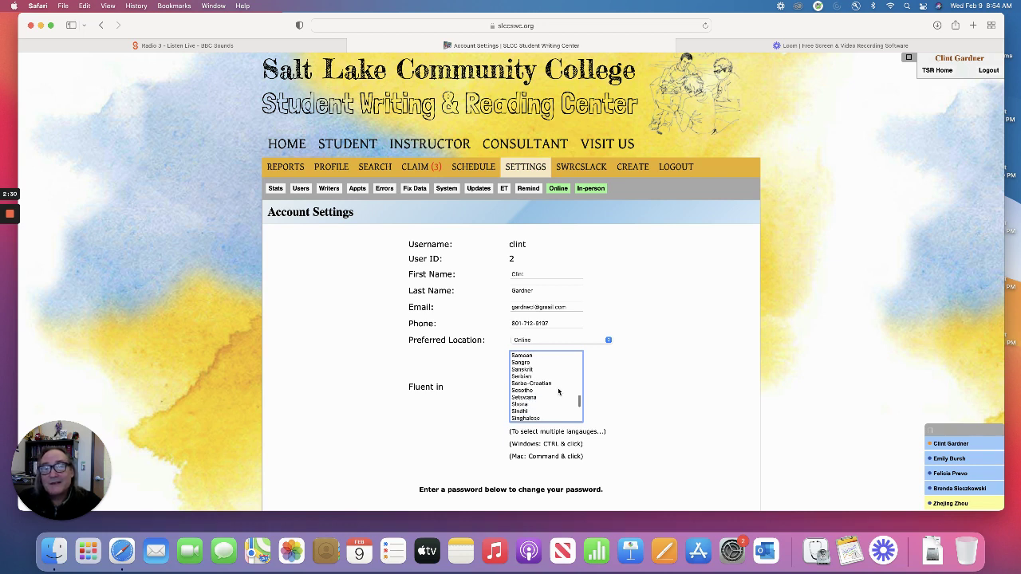
scroll(559, 391, down, 2)
scroll(559, 392, down, 1)
scroll(559, 392, down, 1)
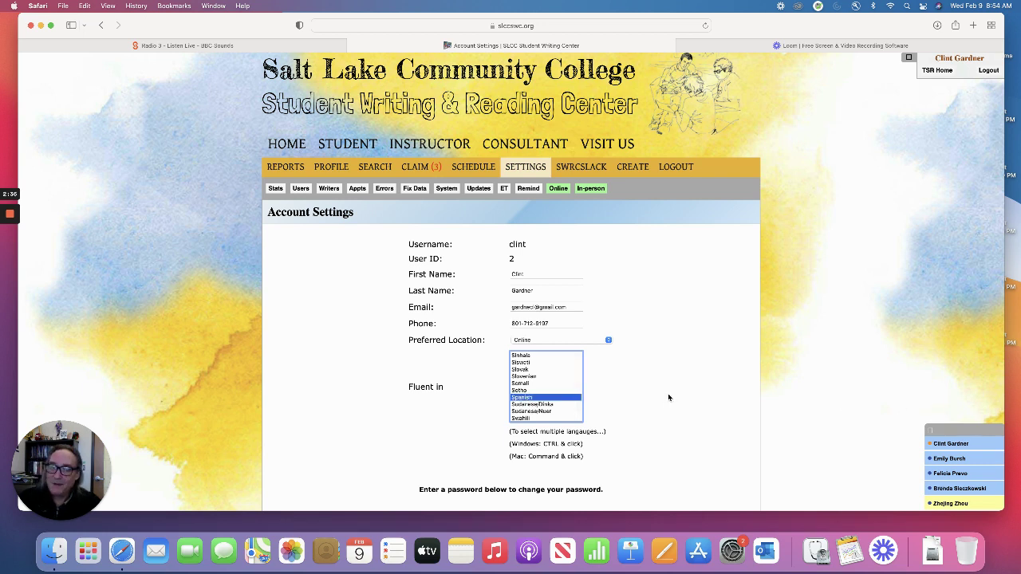
Drag and scroll within the Fluent In list to adjust its position
drag(577, 405, 576, 384)
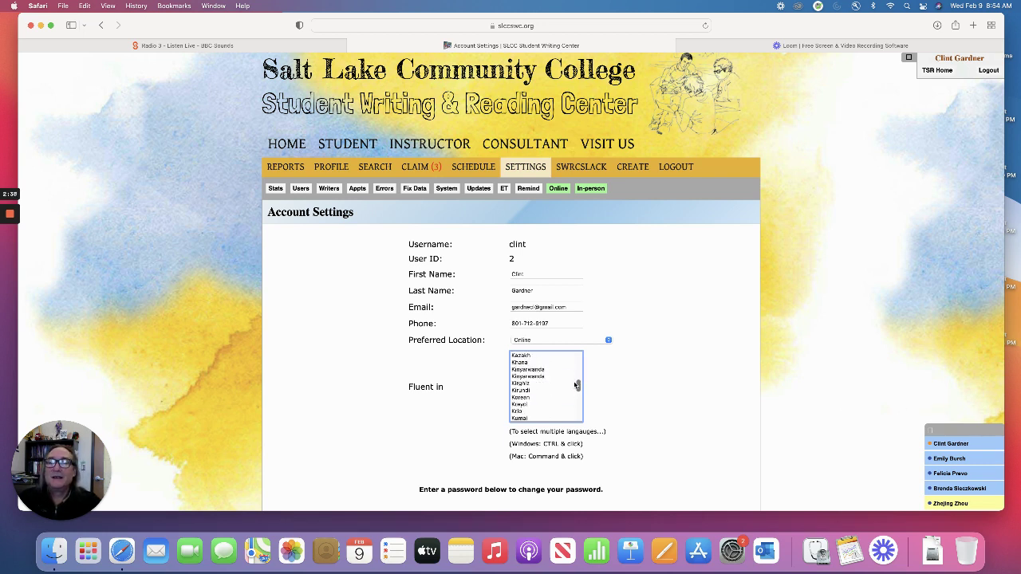
scroll(574, 385, up, 2)
scroll(574, 385, up, 3)
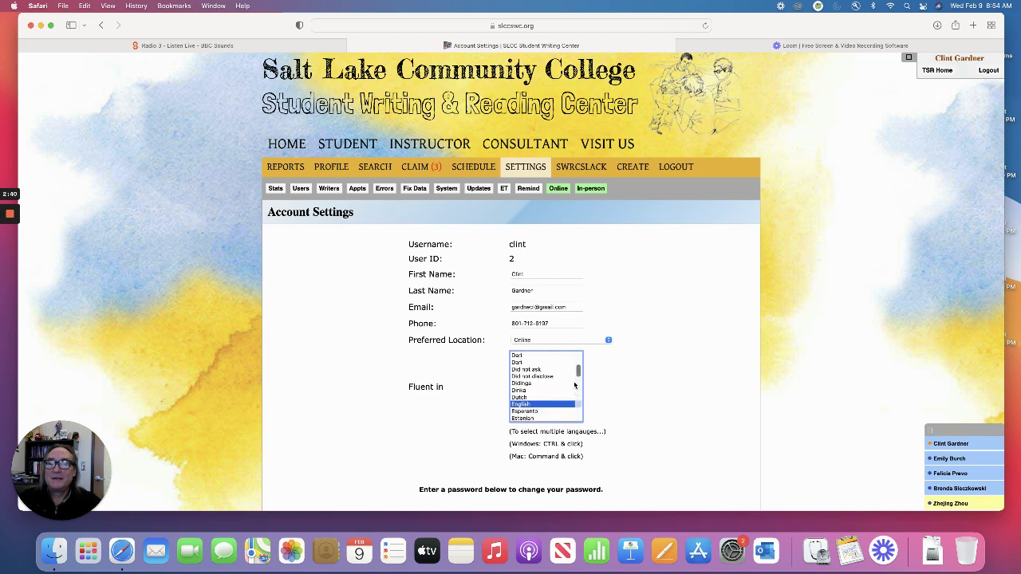
scroll(575, 384, up, 3)
scroll(691, 387, down, 1)
scroll(691, 387, down, 4)
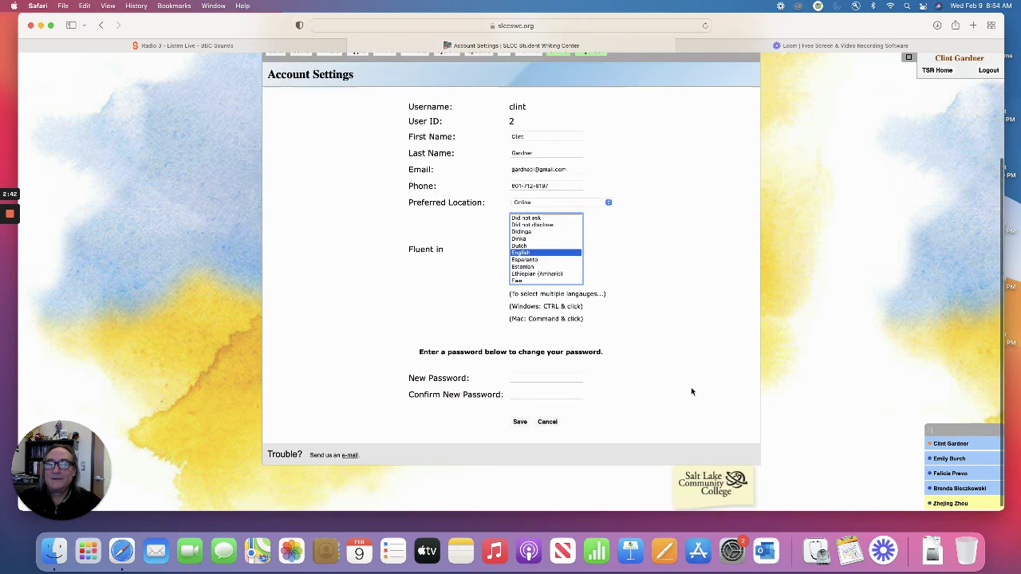
click(520, 418)
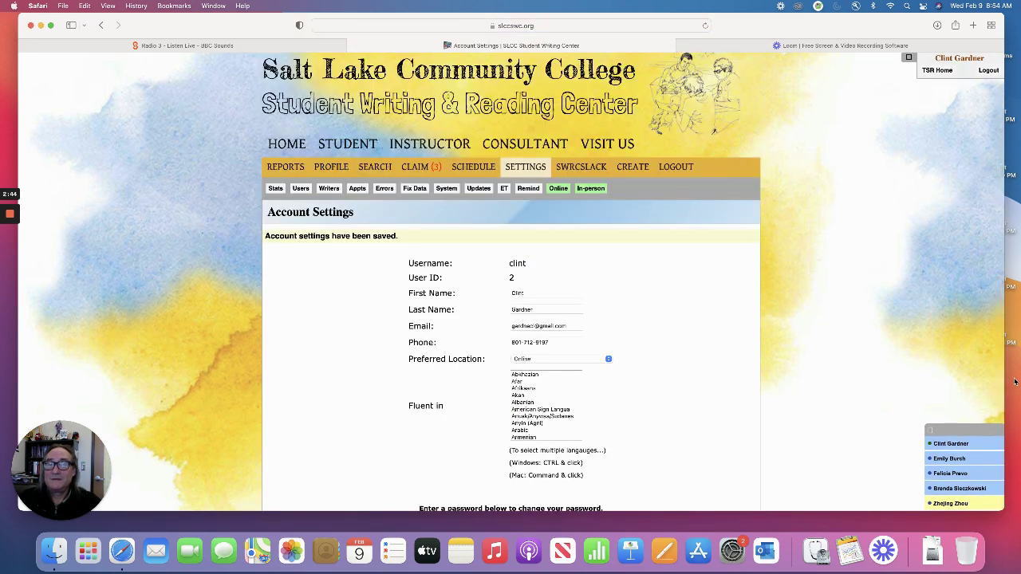
scroll(528, 402, down, 2)
scroll(535, 401, down, 2)
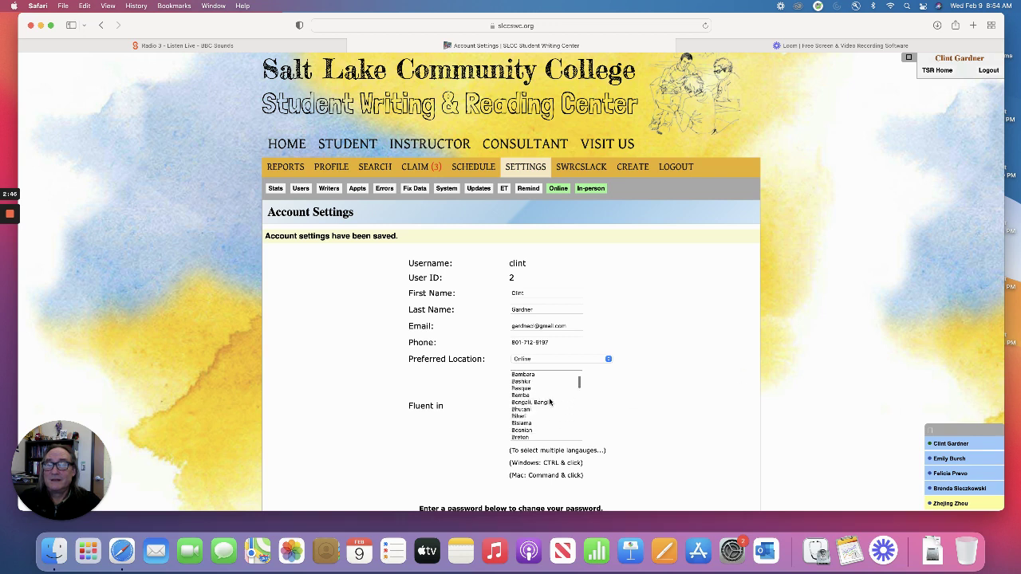
scroll(541, 402, down, 2)
scroll(548, 402, down, 2)
scroll(552, 402, down, 2)
scroll(556, 402, down, 2)
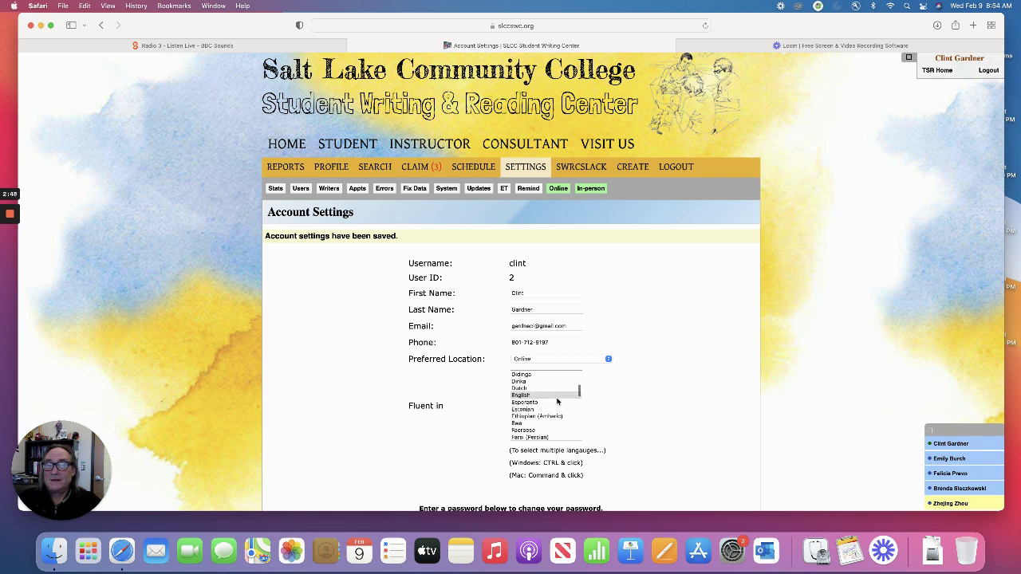
scroll(572, 404, down, 3)
scroll(562, 403, down, 3)
scroll(552, 402, down, 3)
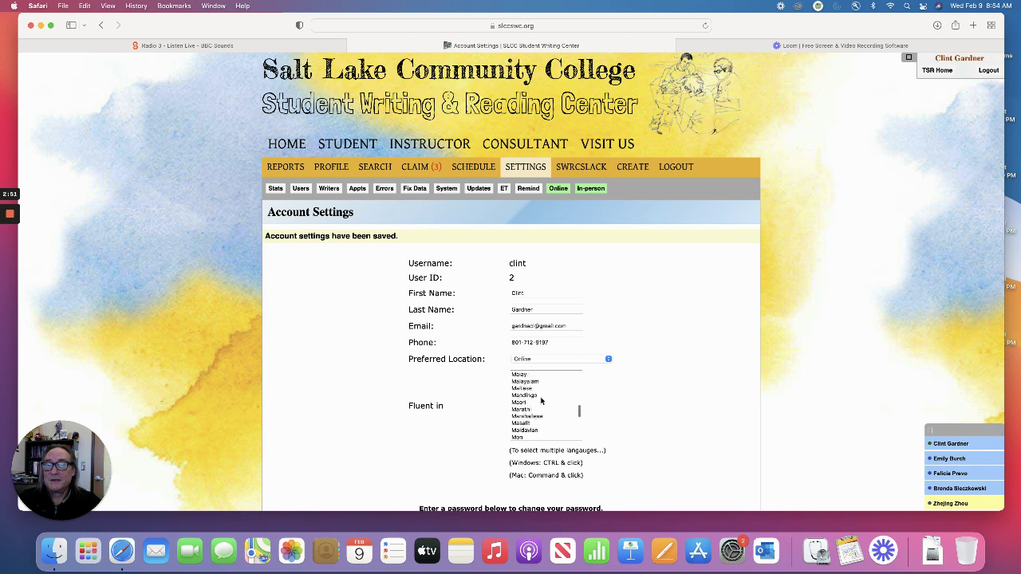
scroll(542, 401, down, 3)
scroll(541, 402, down, 2)
scroll(541, 401, down, 2)
scroll(541, 401, down, 2)
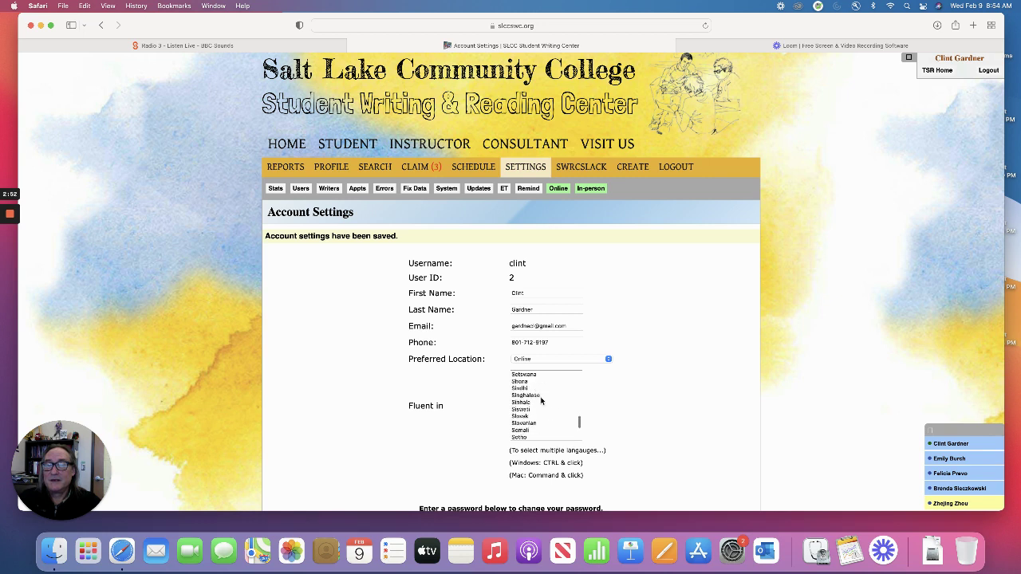
scroll(541, 401, down, 2)
scroll(541, 402, down, 2)
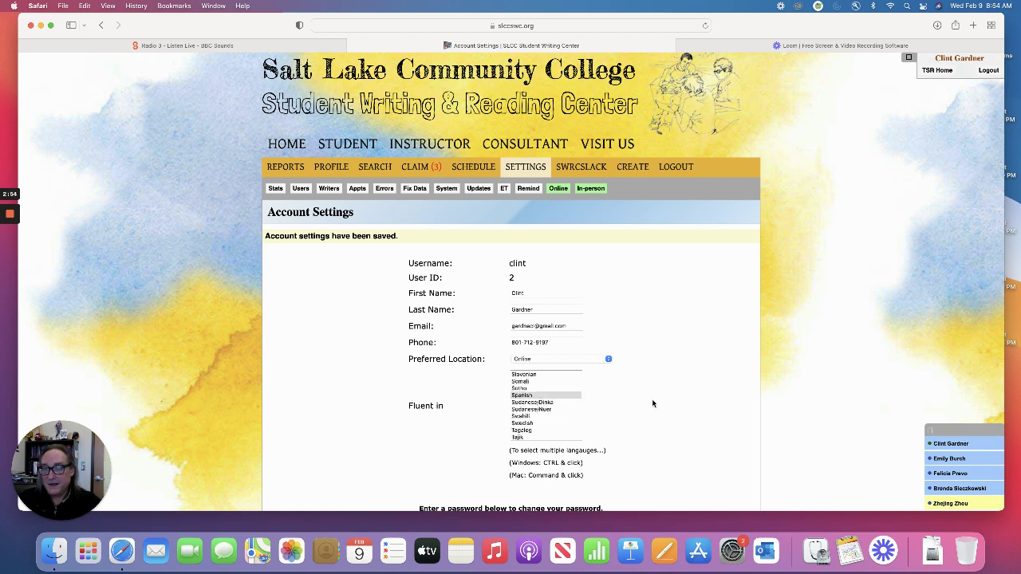